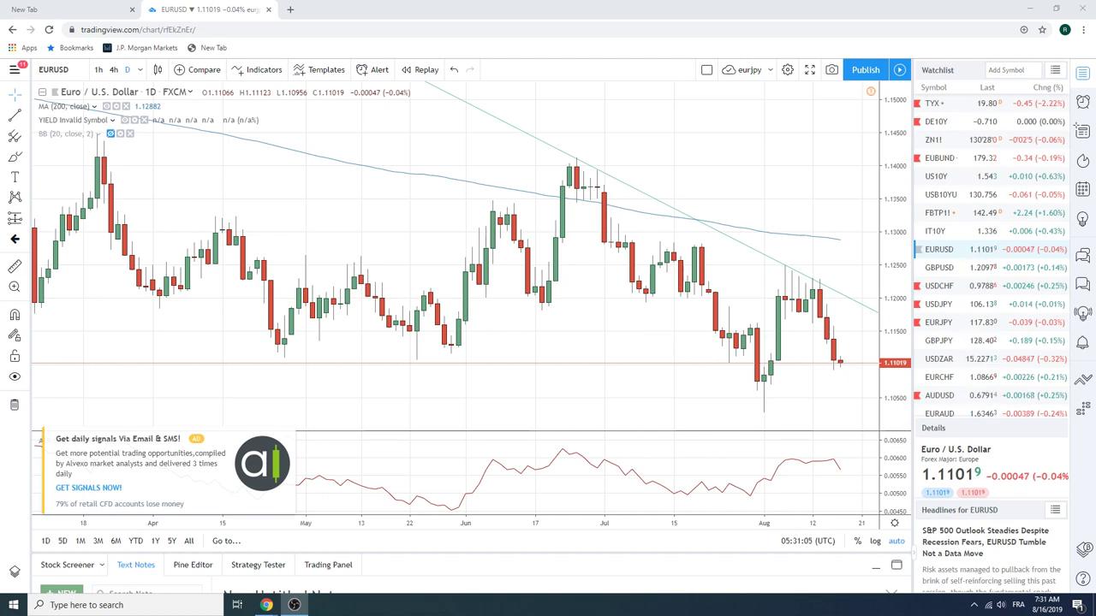
Step: Zoom out the EURUSD daily chart to show history back to December 2018
{"action": "scroll", "coordinate": [350, 215], "scroll_direction": "down", "scroll_amount": 3}
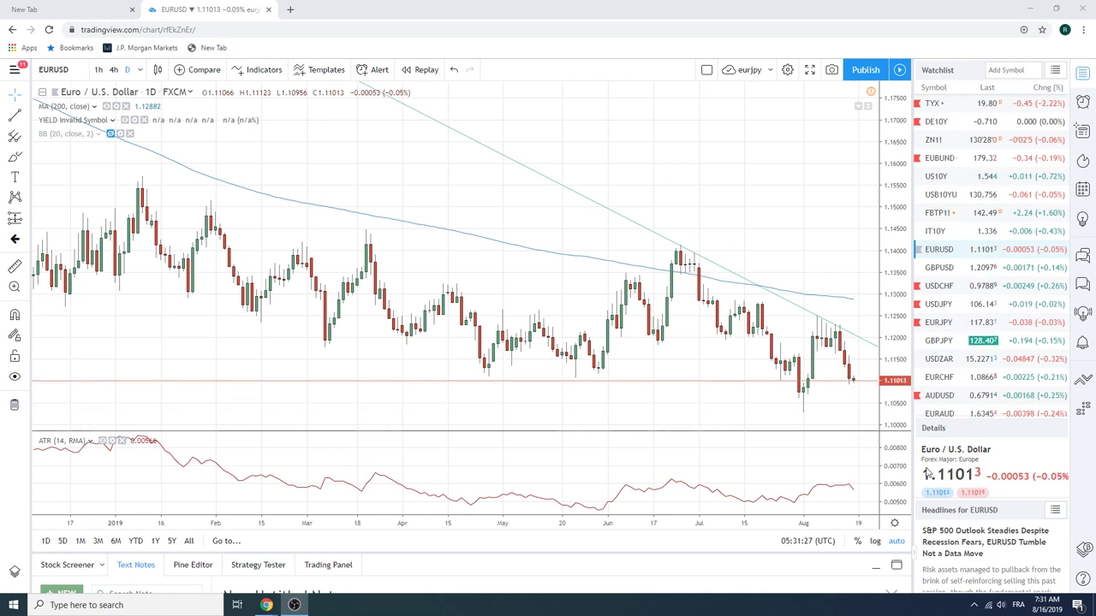
{"action": "scroll", "coordinate": [973, 314], "scroll_direction": "down", "scroll_amount": 3}
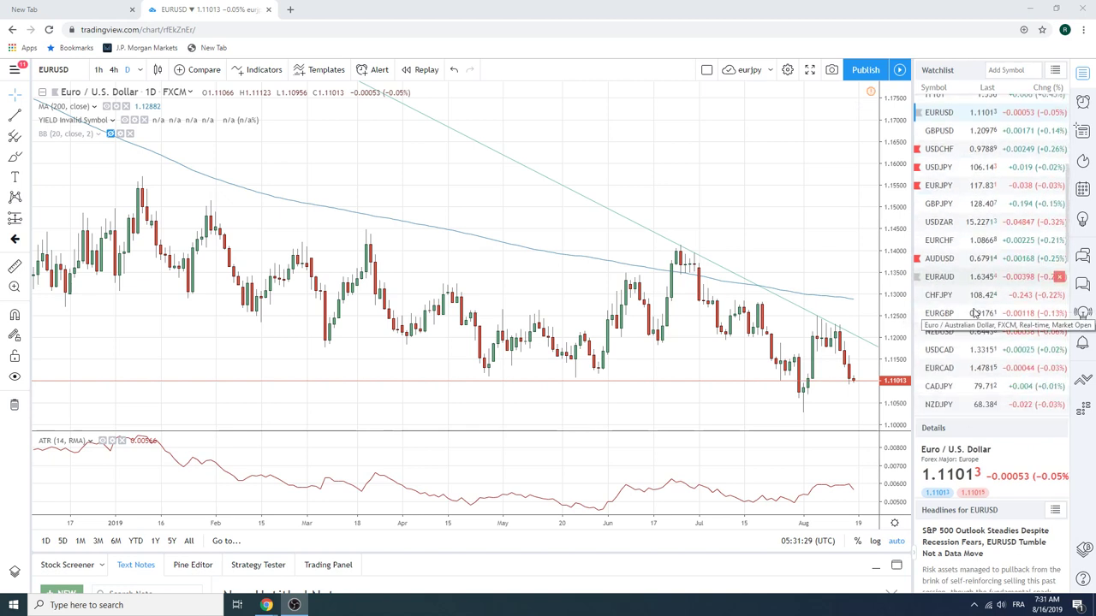
{"action": "scroll", "coordinate": [973, 313], "scroll_direction": "down", "scroll_amount": 1}
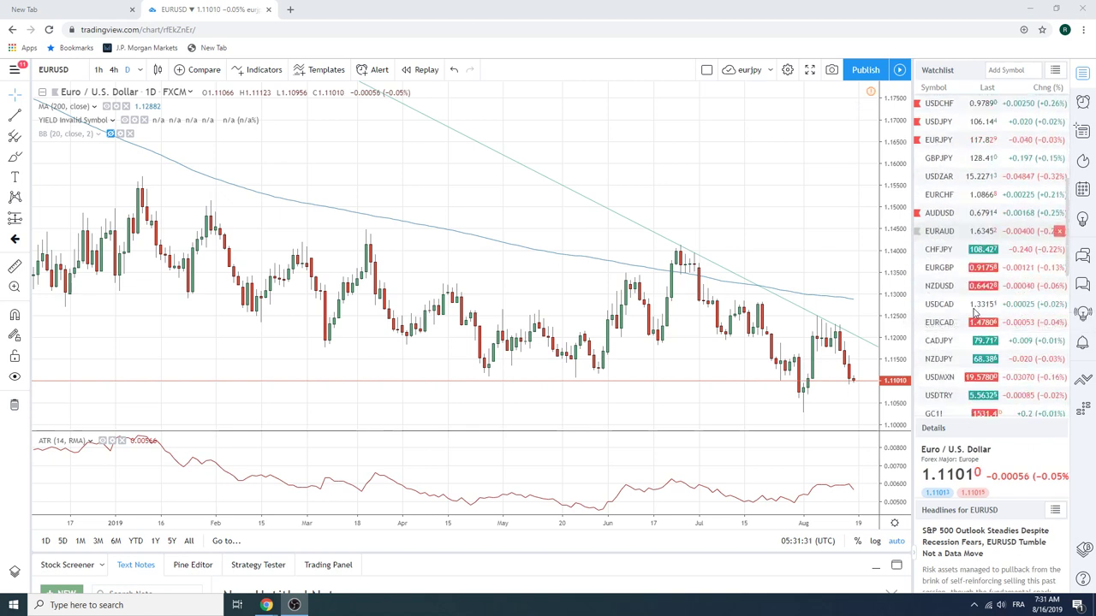
{"action": "scroll", "coordinate": [973, 313], "scroll_direction": "up", "scroll_amount": 2}
{"action": "scroll", "coordinate": [973, 314], "scroll_direction": "down", "scroll_amount": 1}
{"action": "scroll", "coordinate": [974, 313], "scroll_direction": "down", "scroll_amount": 1}
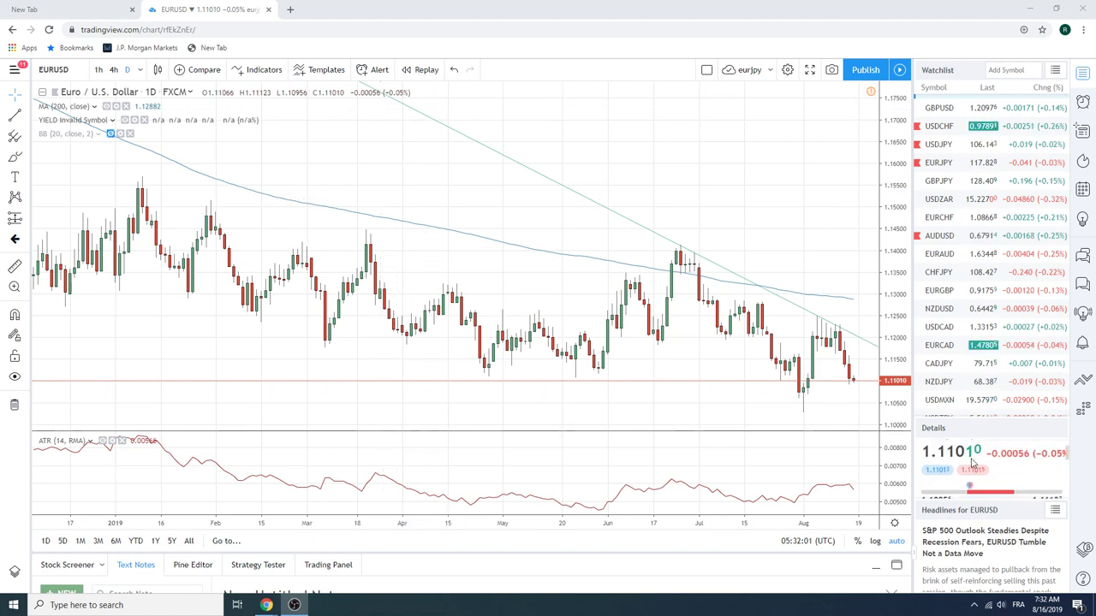
{"action": "scroll", "coordinate": [970, 462], "scroll_direction": "down", "scroll_amount": 1}
{"action": "scroll", "coordinate": [969, 462], "scroll_direction": "up", "scroll_amount": 1}
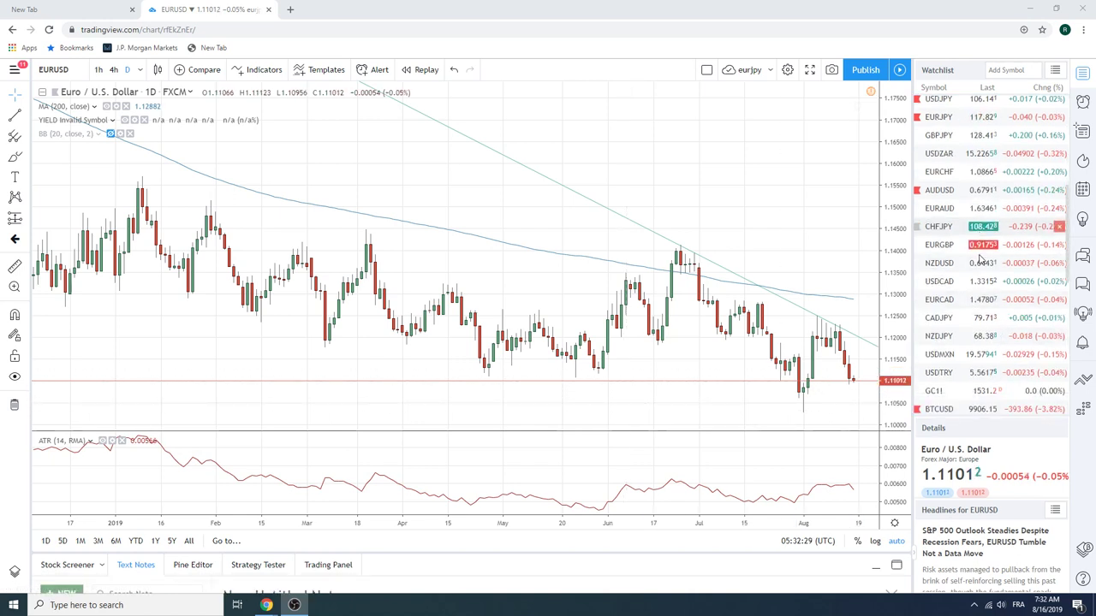
{"action": "scroll", "coordinate": [975, 318], "scroll_direction": "up", "scroll_amount": 3}
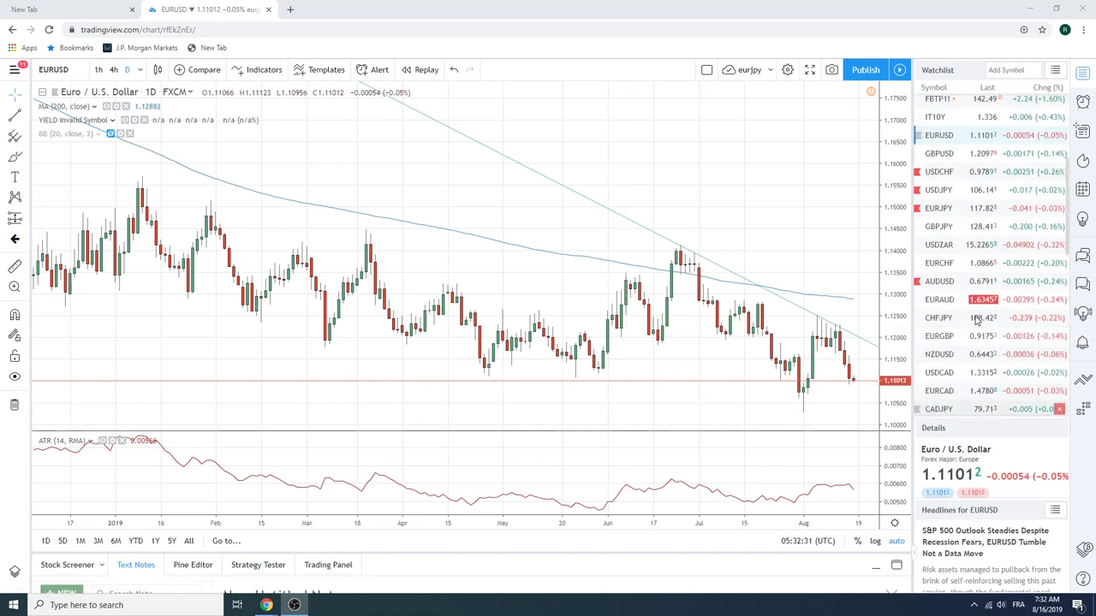
{"action": "scroll", "coordinate": [976, 318], "scroll_direction": "up", "scroll_amount": 2}
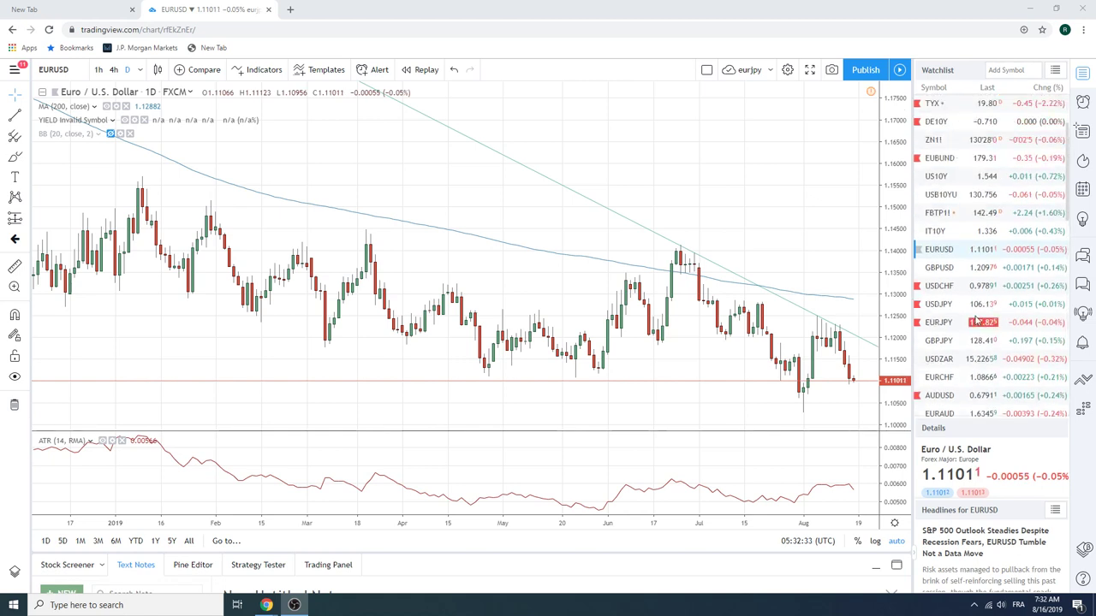
{"action": "left_click", "coordinate": [940, 158]}
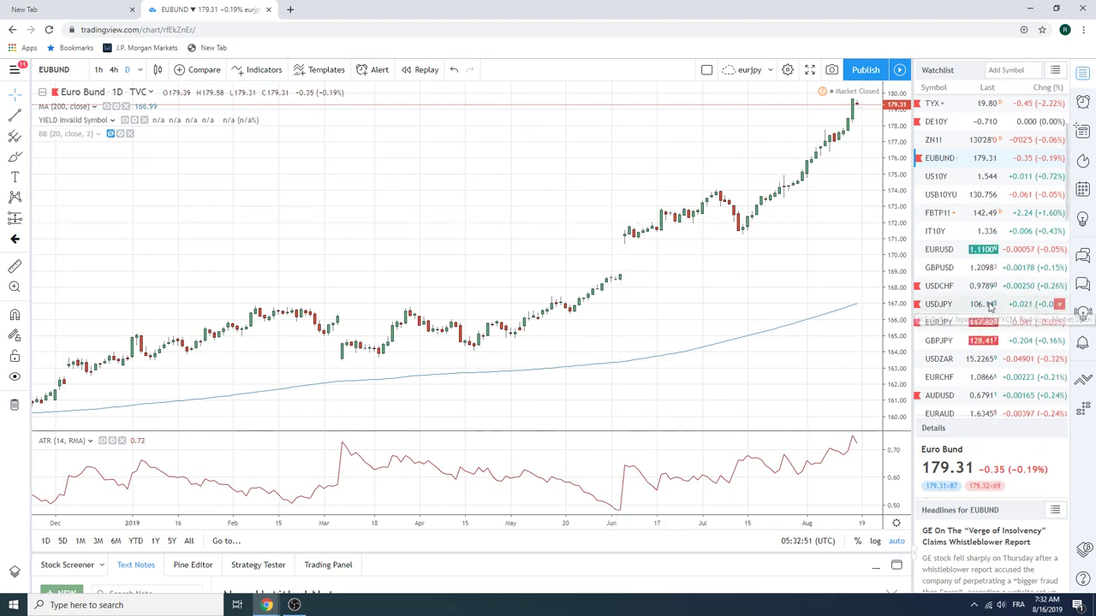
{"action": "scroll", "coordinate": [984, 306], "scroll_direction": "up", "scroll_amount": 1}
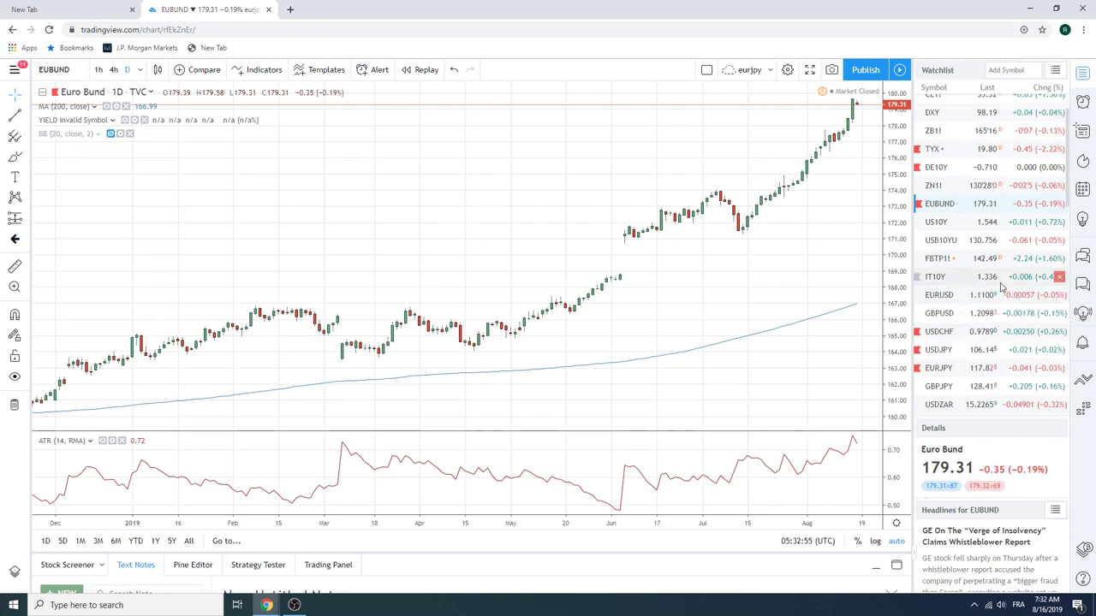
{"action": "scroll", "coordinate": [998, 291], "scroll_direction": "down", "scroll_amount": 1}
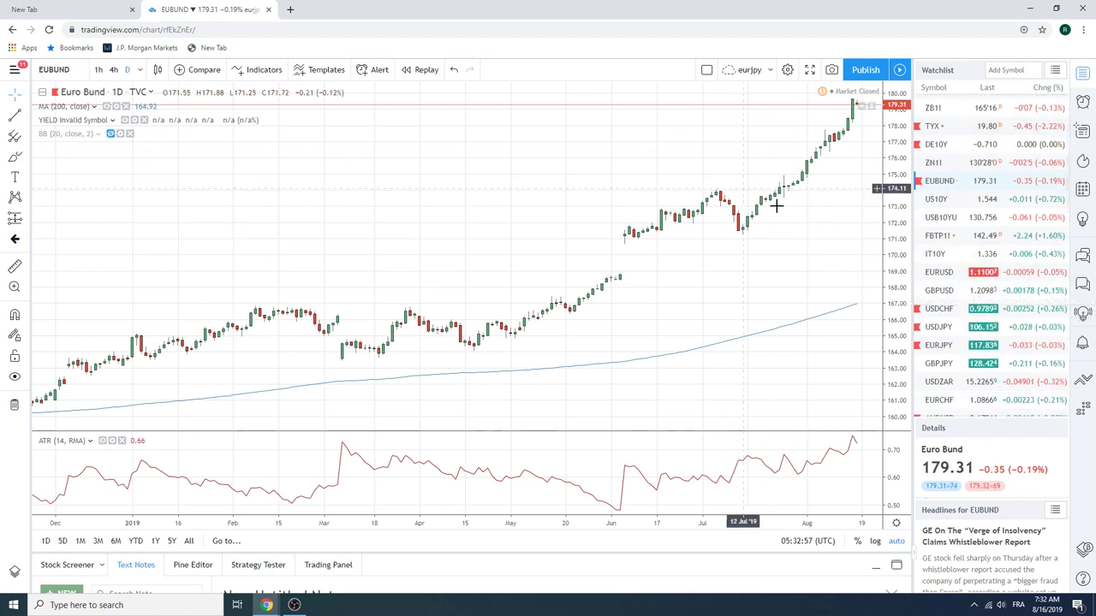
{"action": "left_click", "coordinate": [957, 272]}
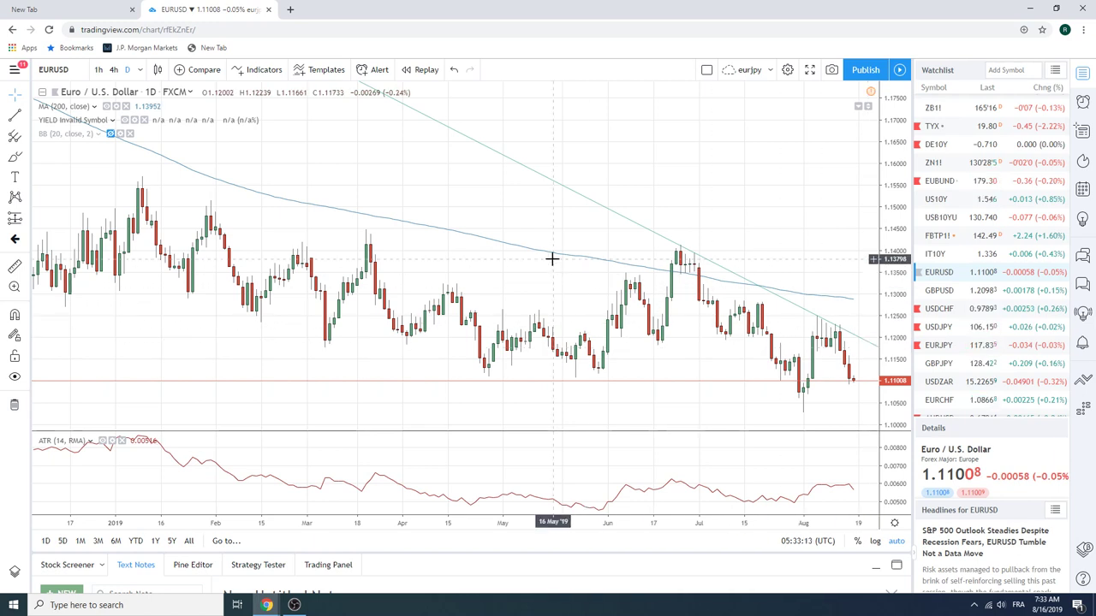
Step: Switch the chart to GBPUSD from the watchlist
{"action": "left_click", "coordinate": [940, 291]}
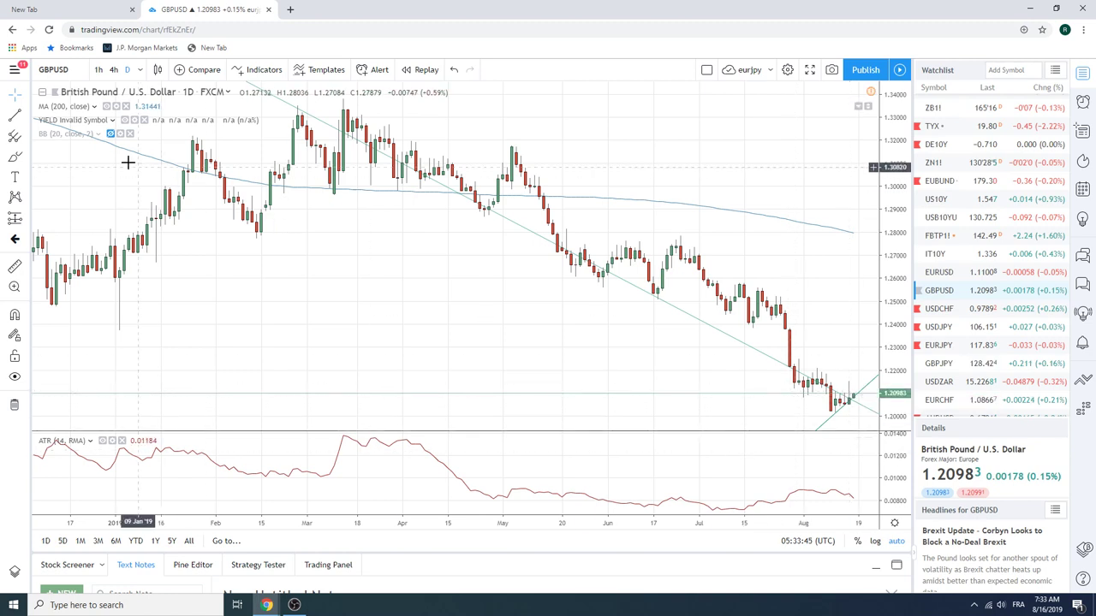
Step: Change GBPUSD to the 1h interval and hide the old lower trendline
{"action": "left_click", "coordinate": [98, 69]}
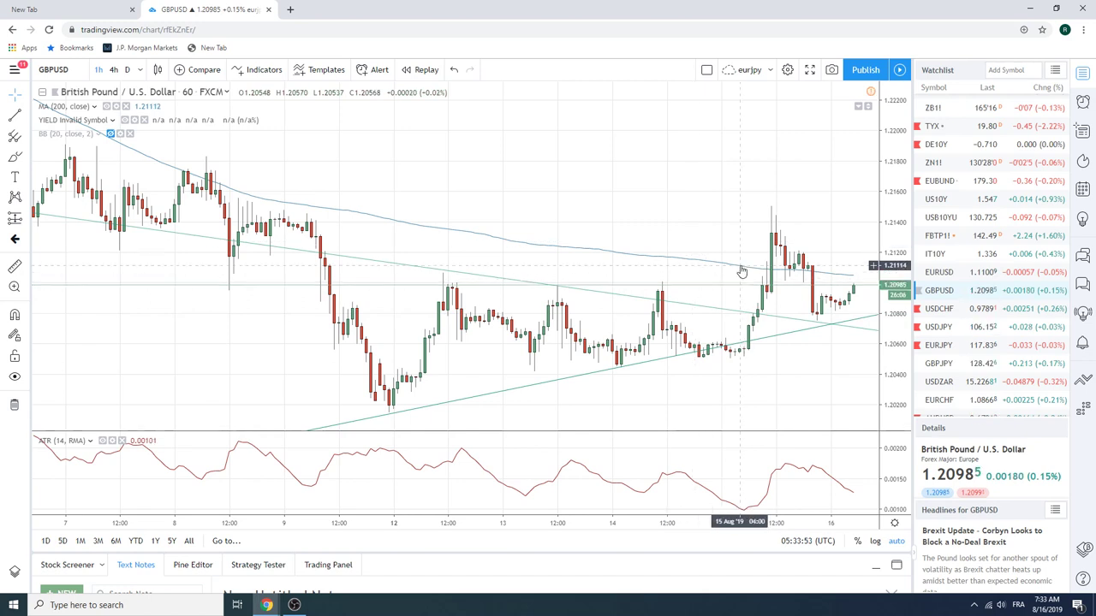
{"action": "right_click", "coordinate": [783, 335]}
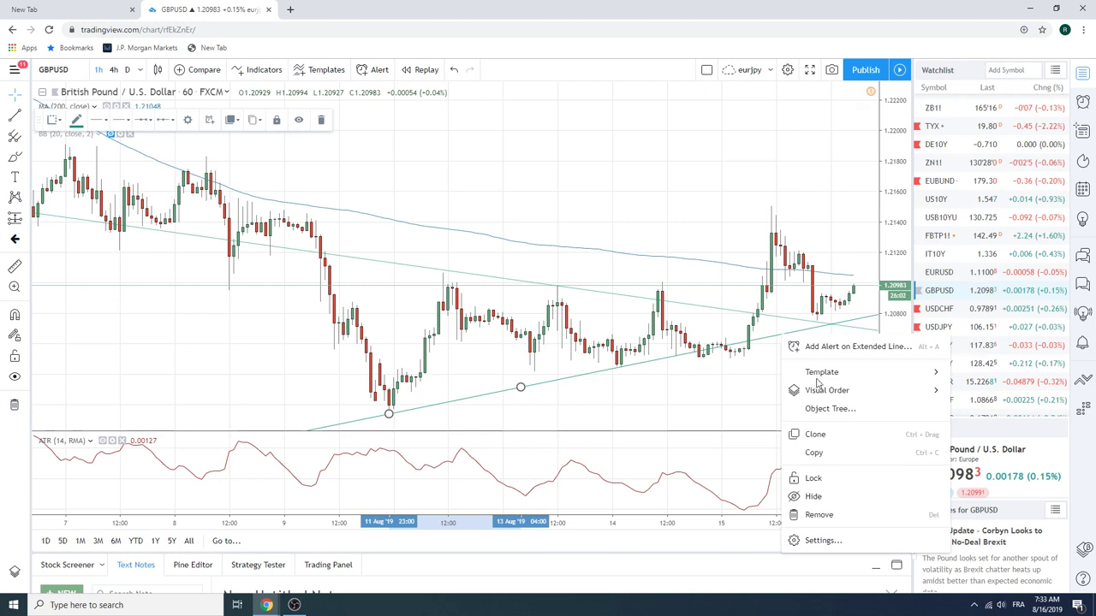
{"action": "left_click", "coordinate": [813, 496]}
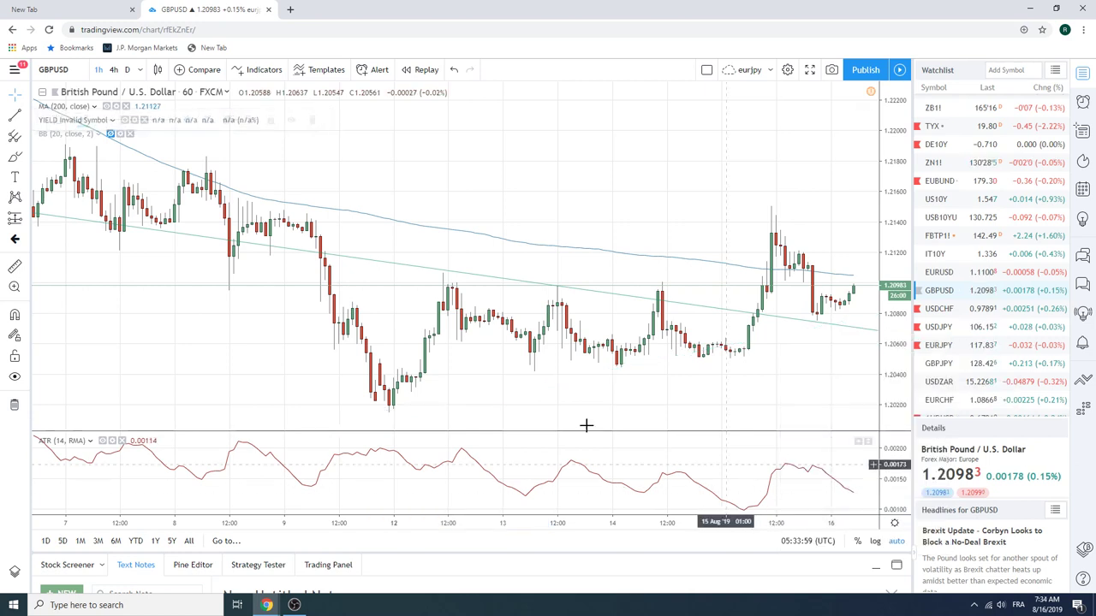
Step: Draw an extended line from the 11 August low through the 14 August low
{"action": "left_click", "coordinate": [23, 122]}
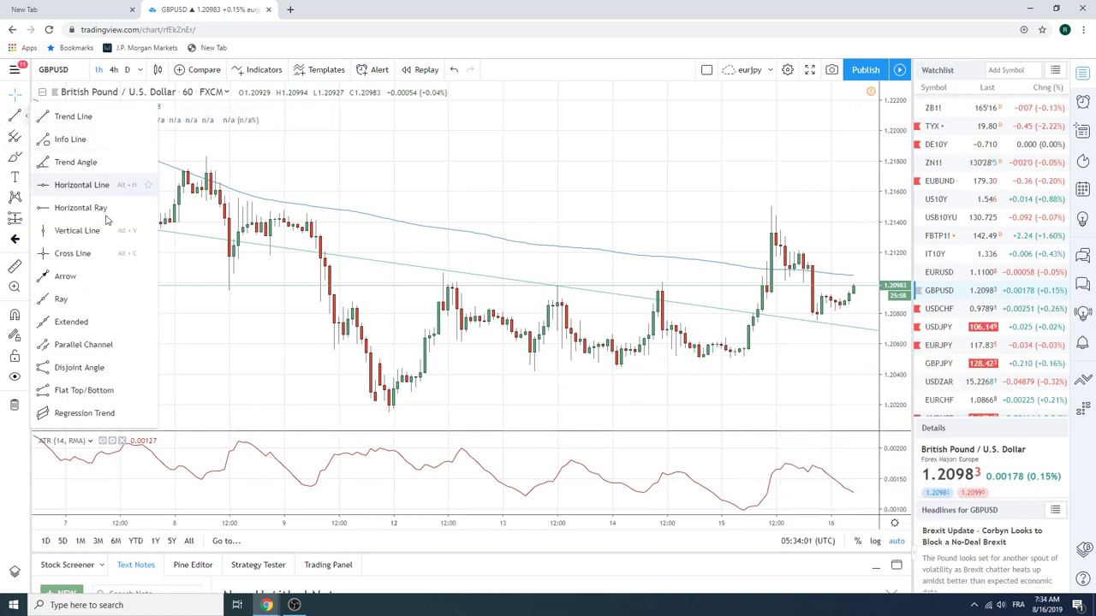
{"action": "left_click", "coordinate": [137, 324]}
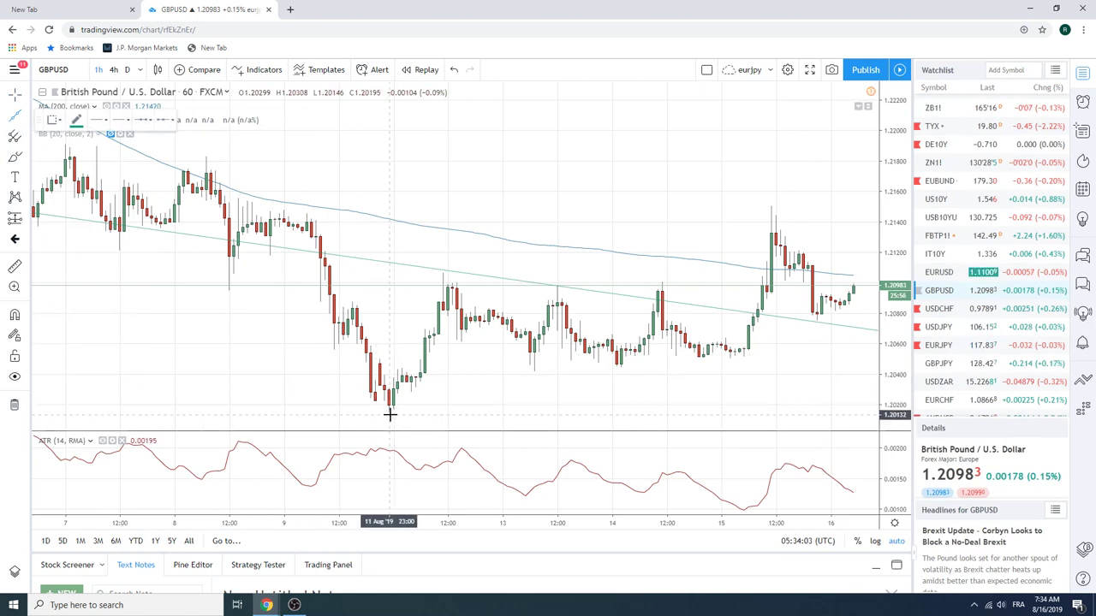
{"action": "left_click", "coordinate": [389, 414]}
{"action": "left_click", "coordinate": [699, 363]}
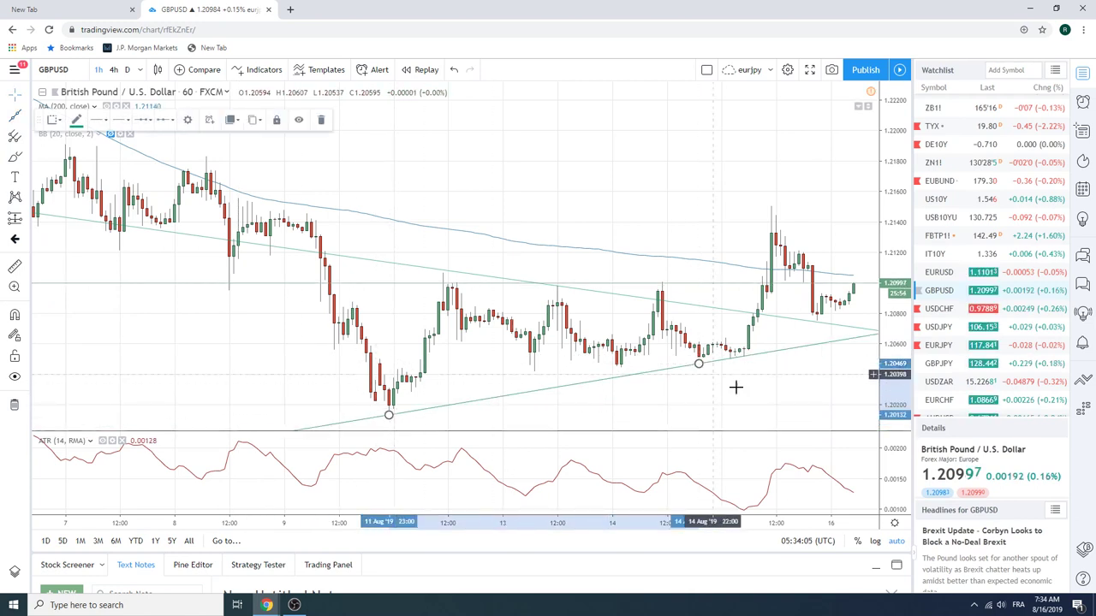
Step: Hide the descending trendline on the GBPUSD hourly chart
{"action": "right_click", "coordinate": [839, 333]}
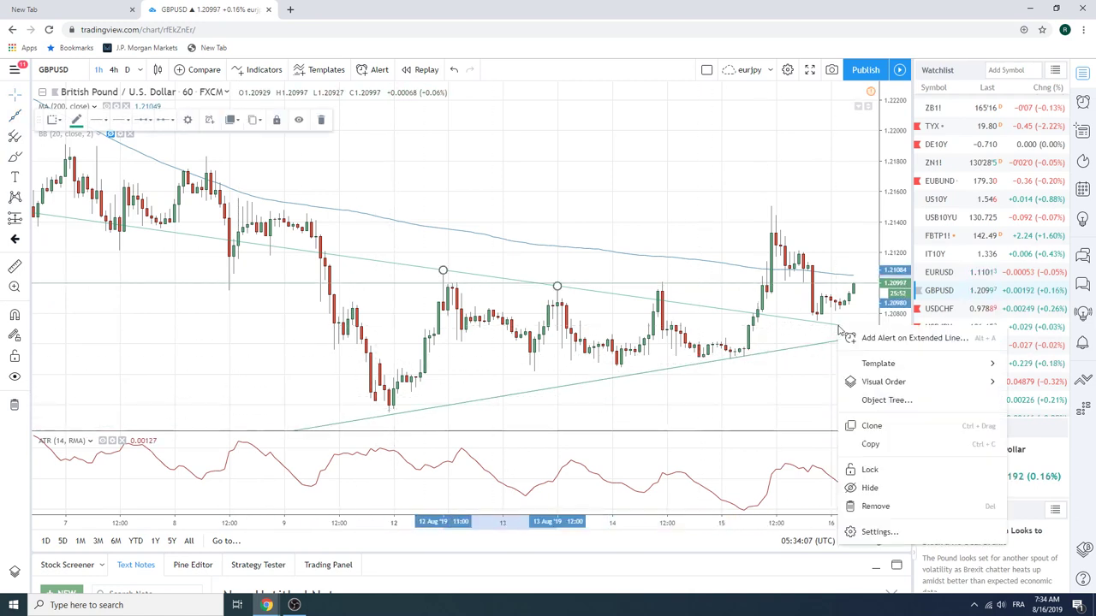
{"action": "left_click", "coordinate": [905, 495]}
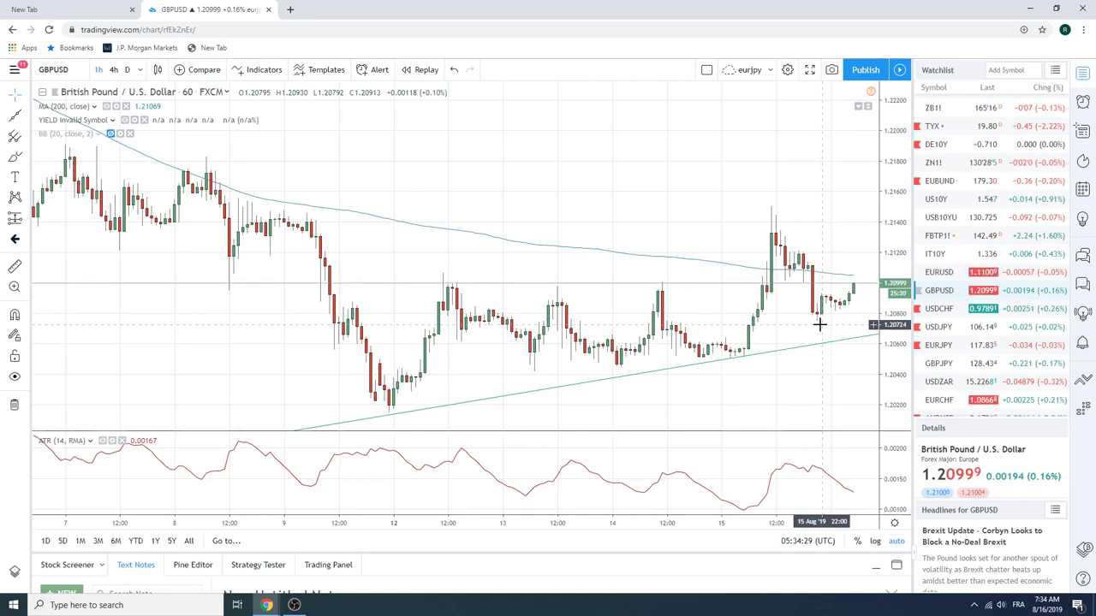
Step: Open GBPJPY from the watchlist and set it to the daily (D) interval
{"action": "scroll", "coordinate": [977, 319], "scroll_direction": "down", "scroll_amount": 1}
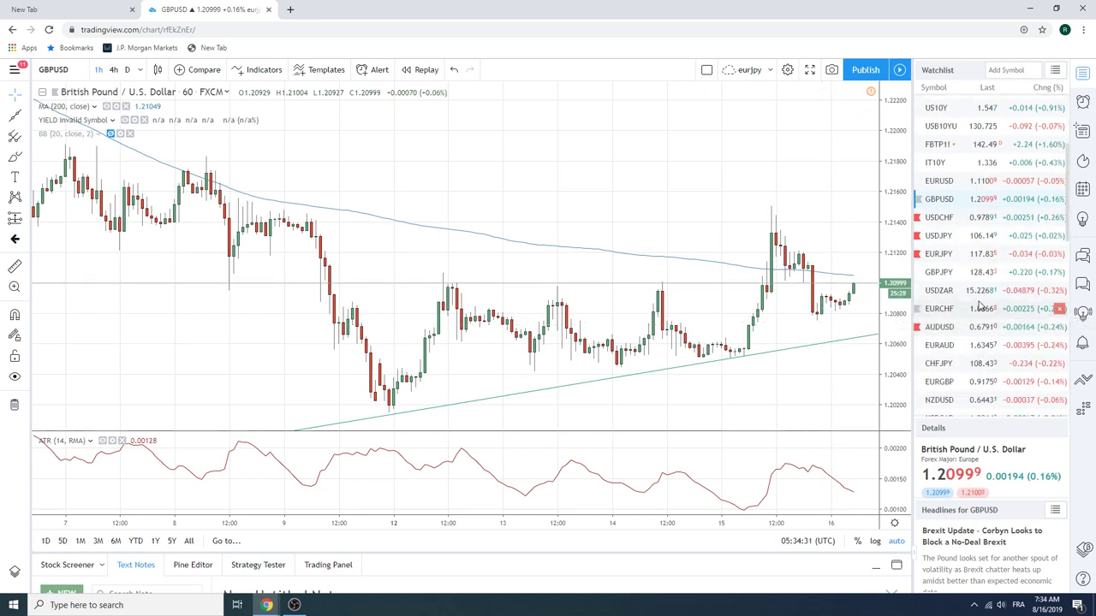
{"action": "scroll", "coordinate": [976, 300], "scroll_direction": "down", "scroll_amount": 1}
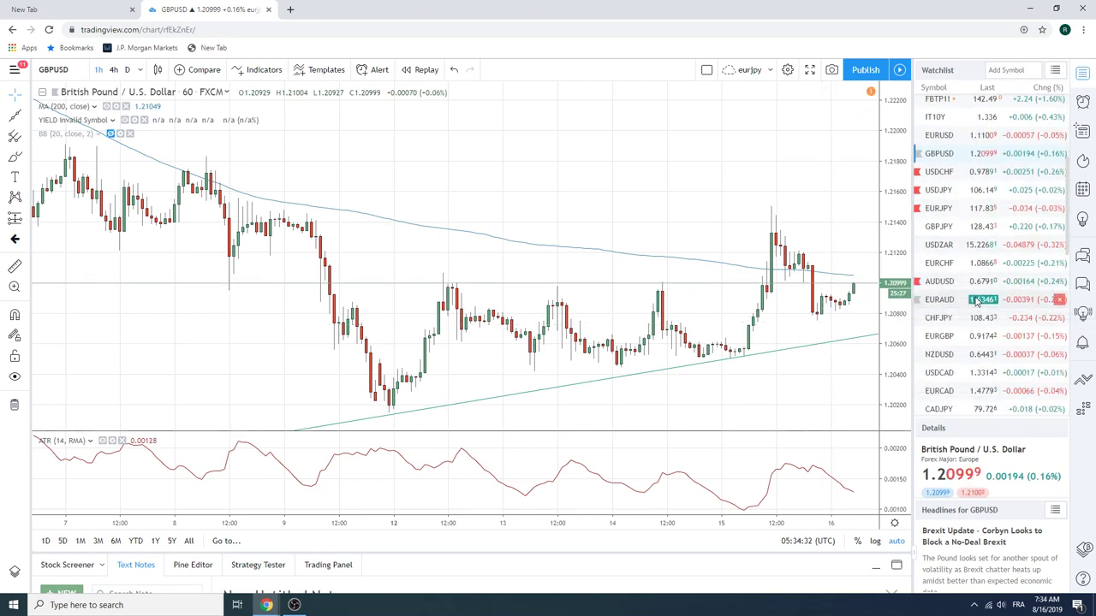
{"action": "left_click", "coordinate": [945, 227]}
{"action": "left_click", "coordinate": [127, 69]}
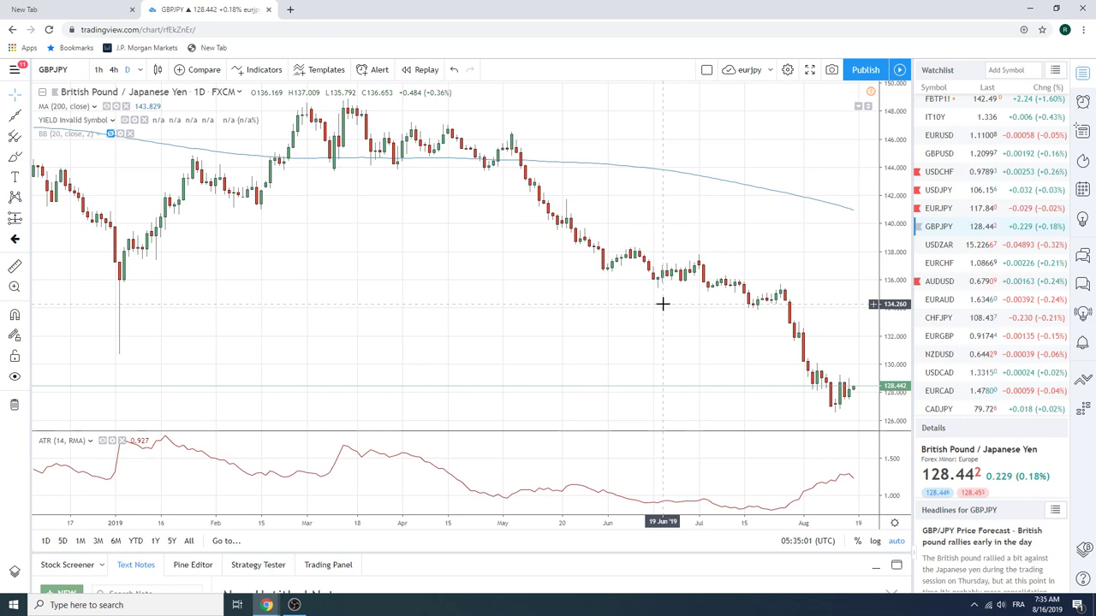
Step: Open the EURUSD daily chart from the watchlist
{"action": "left_click", "coordinate": [954, 137]}
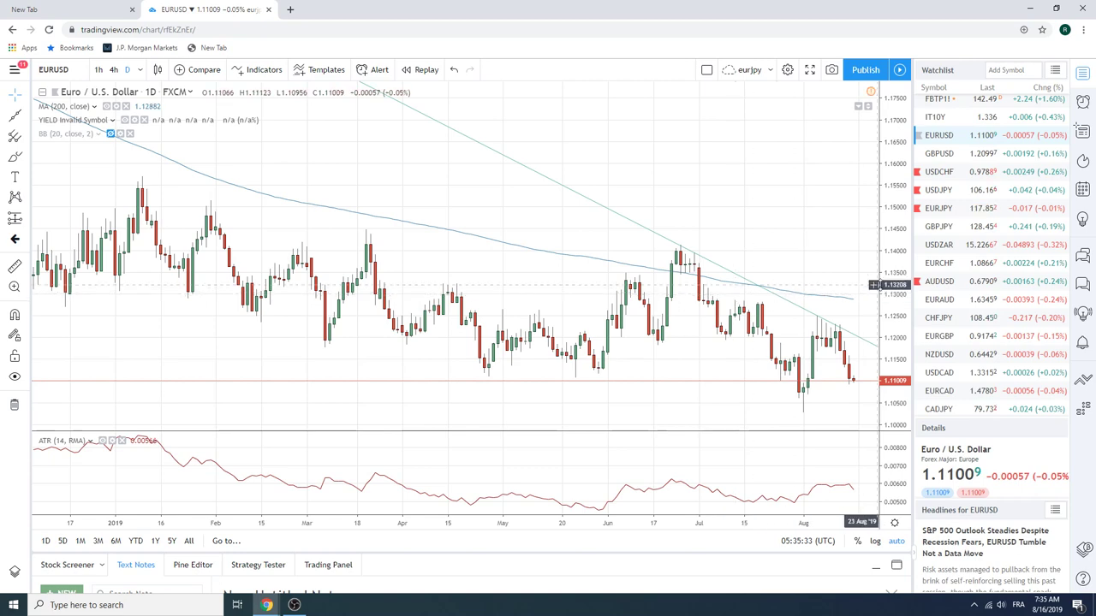
{"action": "scroll", "coordinate": [960, 280], "scroll_direction": "down", "scroll_amount": 2}
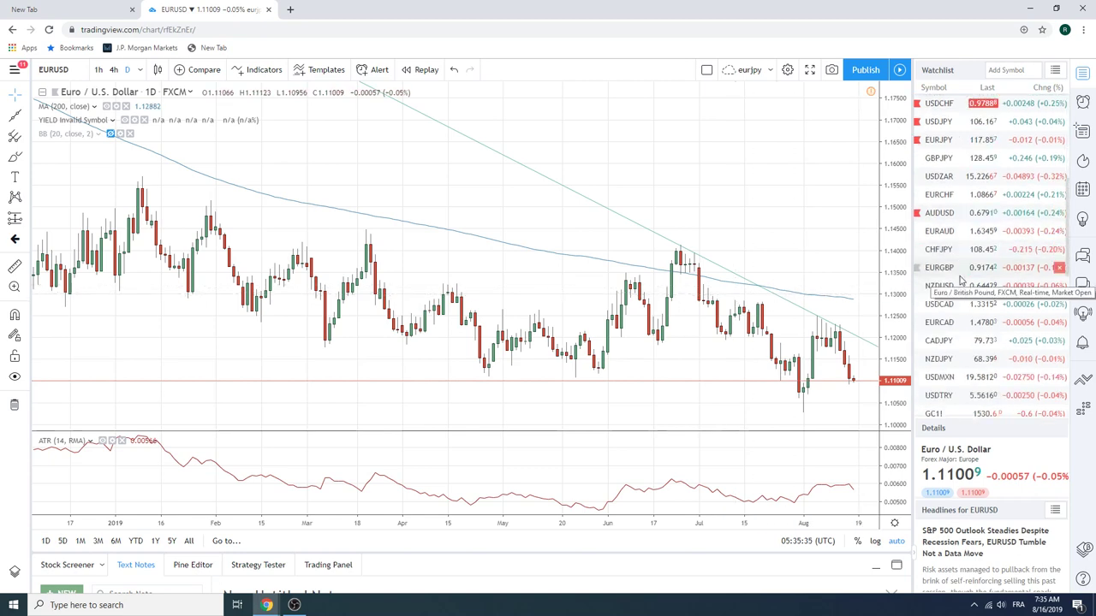
Step: Open USDMXN and scroll through its Headlines panel
{"action": "left_click", "coordinate": [941, 381]}
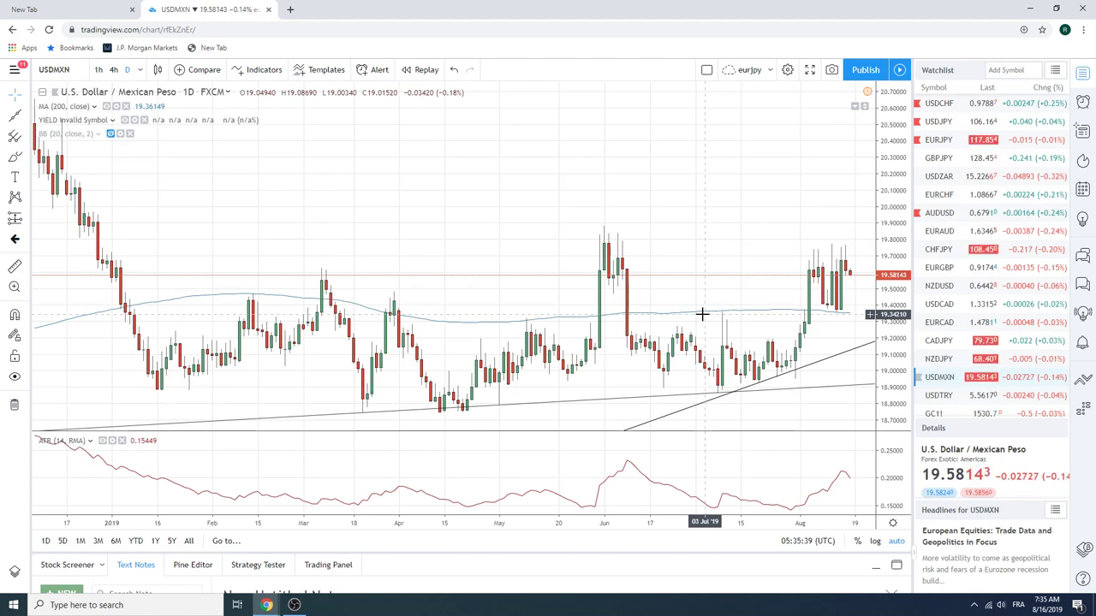
{"action": "scroll", "coordinate": [1038, 536], "scroll_direction": "down", "scroll_amount": 1}
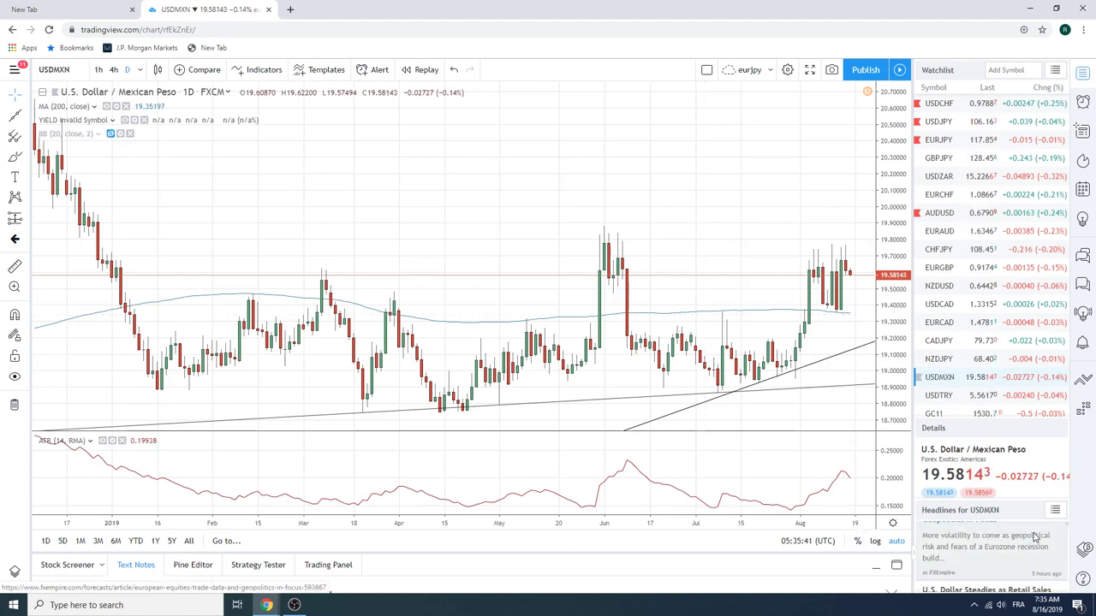
{"action": "scroll", "coordinate": [1034, 537], "scroll_direction": "up", "scroll_amount": 1}
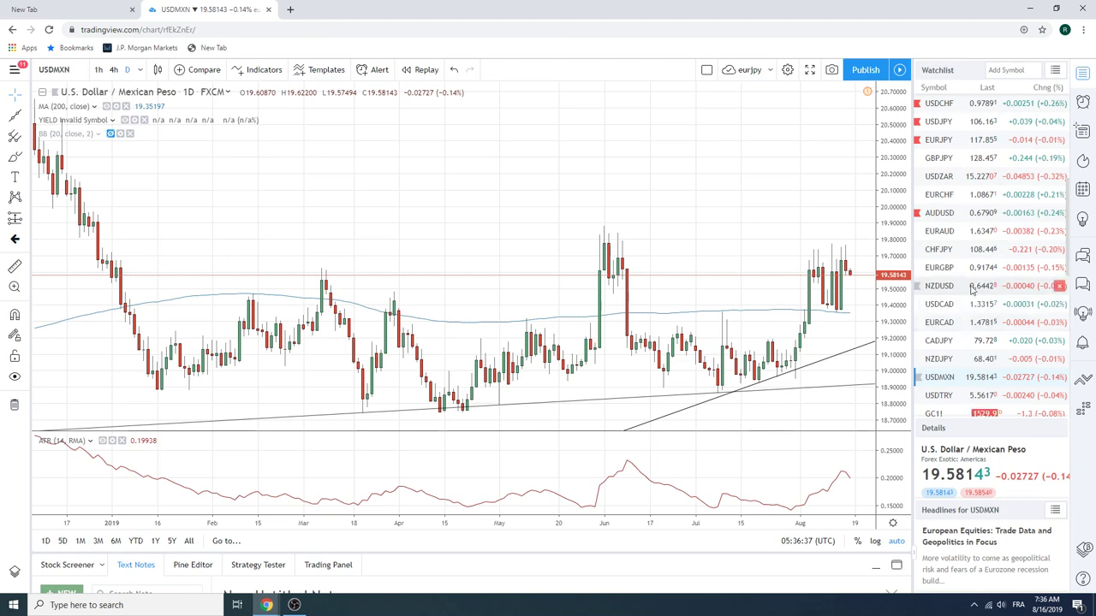
Step: Open AUDUSD, view it on 1 week candles, then return to daily
{"action": "left_click", "coordinate": [941, 213]}
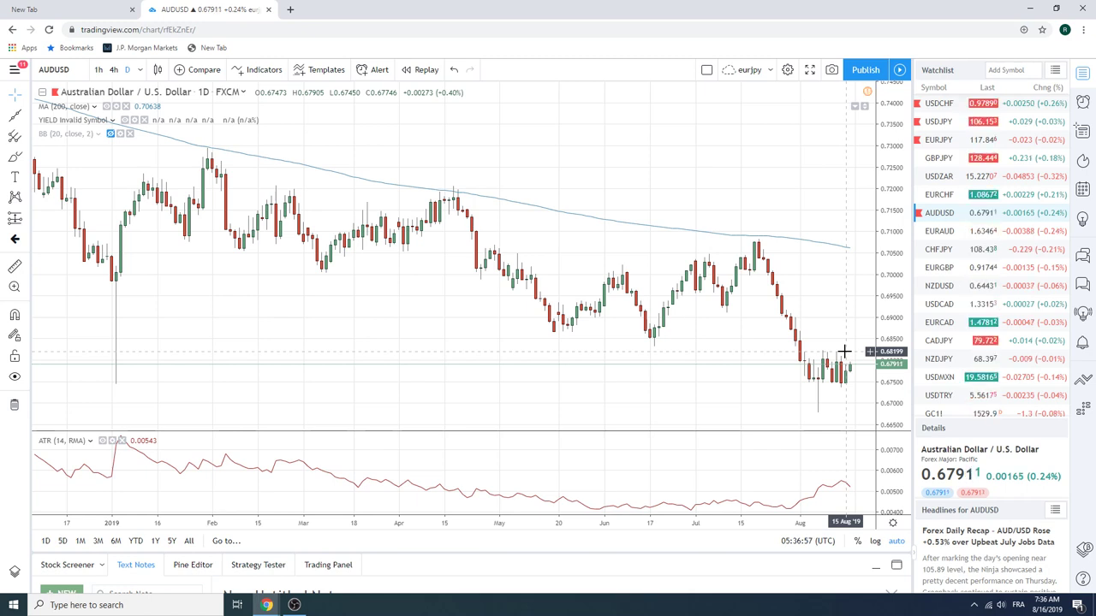
{"action": "left_click", "coordinate": [140, 72]}
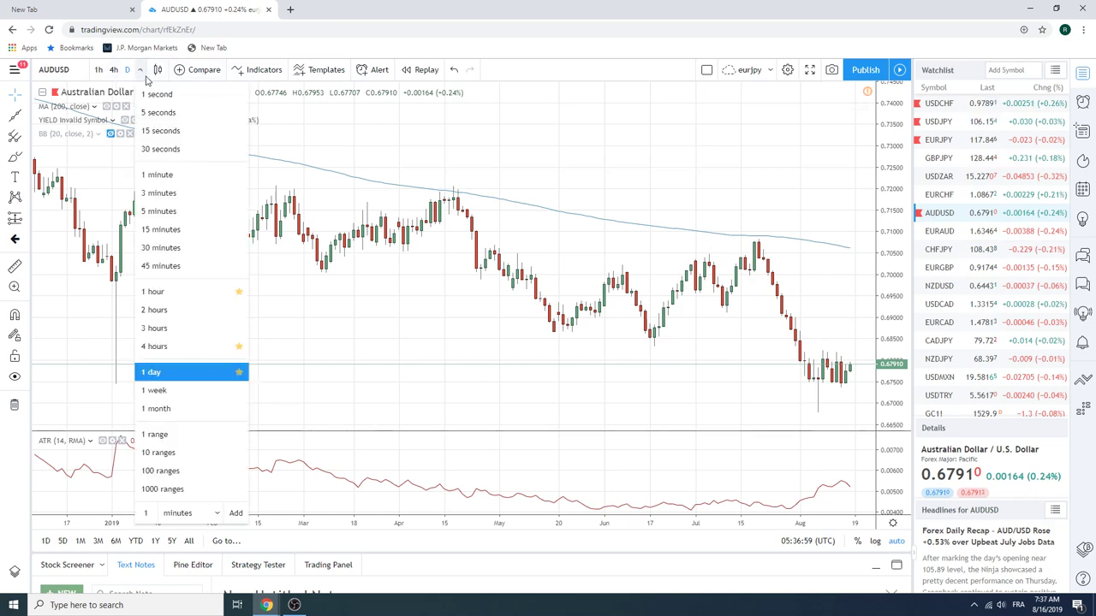
{"action": "left_click", "coordinate": [154, 390]}
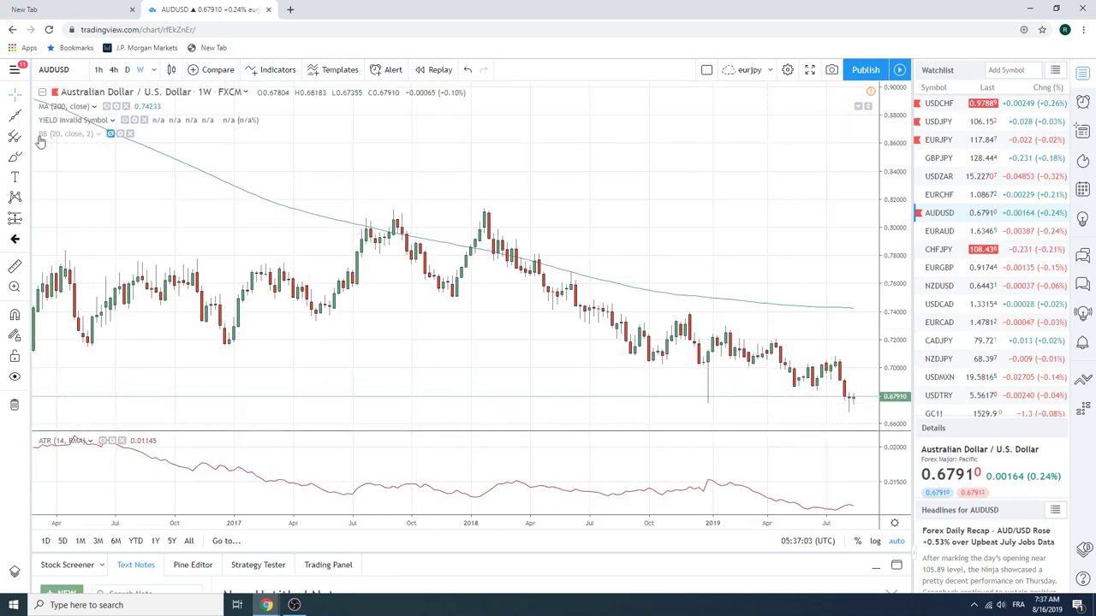
{"action": "left_click", "coordinate": [127, 70]}
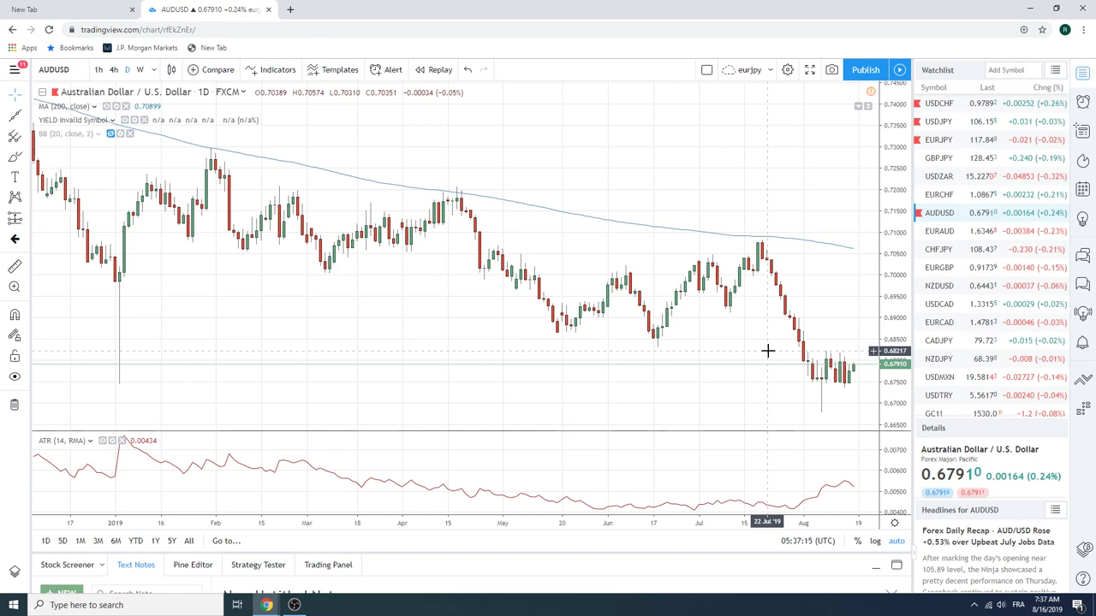
Step: Open the ES1! S&P 500 E-mini Futures chart from the top of the watchlist
{"action": "scroll", "coordinate": [984, 325], "scroll_direction": "up", "scroll_amount": 5}
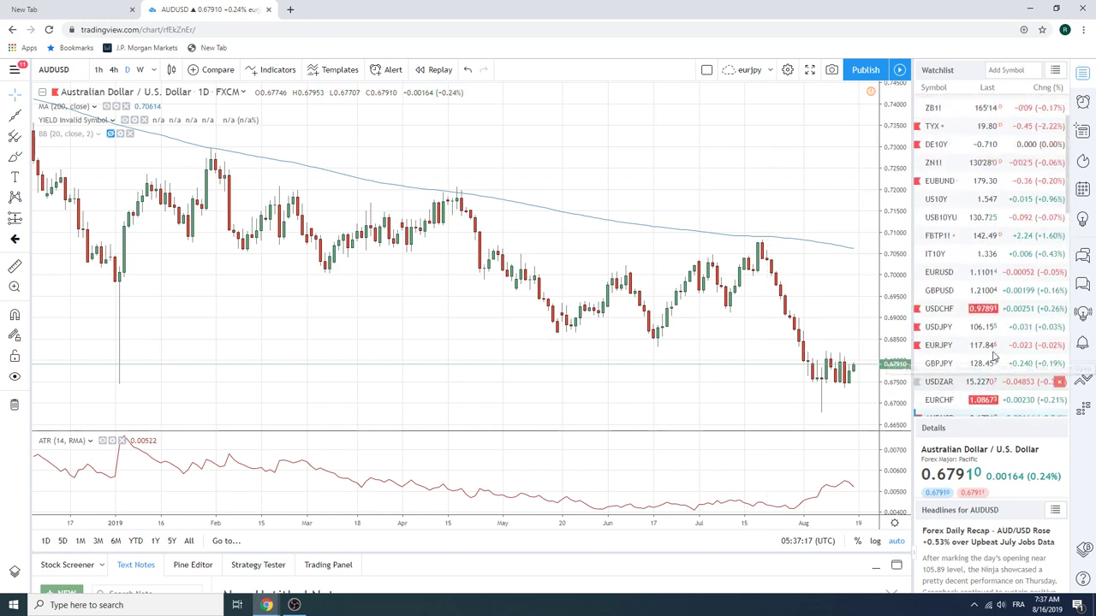
{"action": "scroll", "coordinate": [988, 334], "scroll_direction": "up", "scroll_amount": 2}
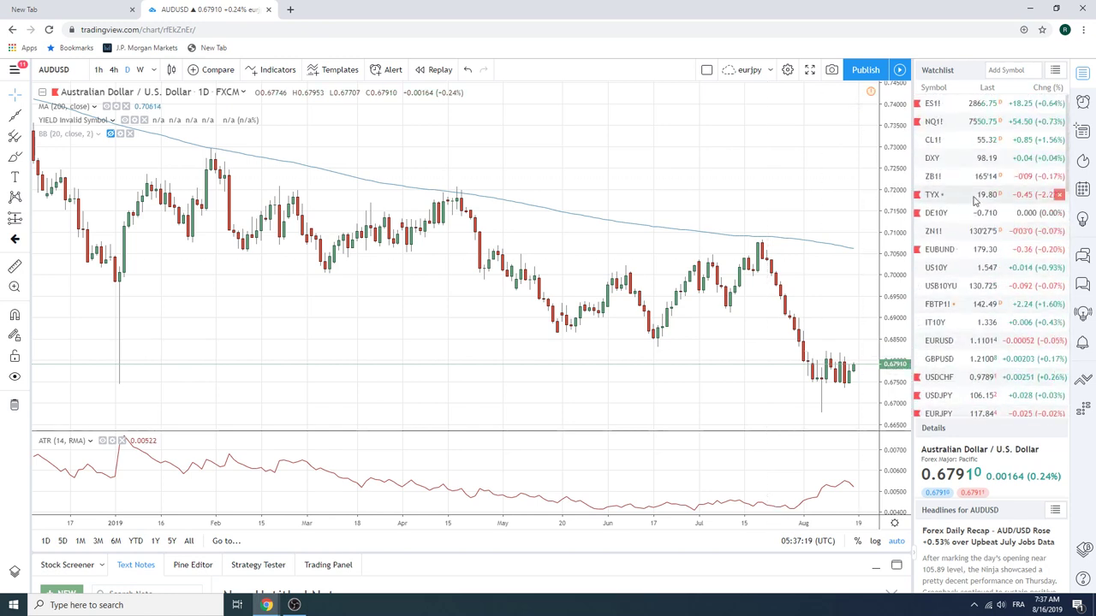
{"action": "left_click", "coordinate": [959, 104]}
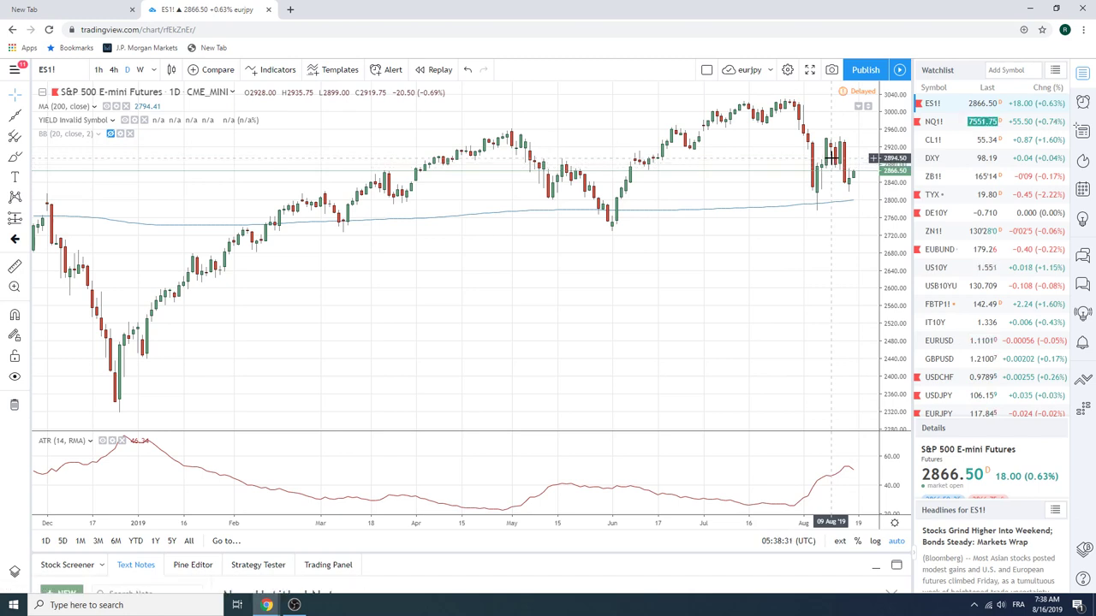
Step: Open the CL1! Light Crude Oil Futures daily chart from the watchlist
{"action": "left_click", "coordinate": [935, 140]}
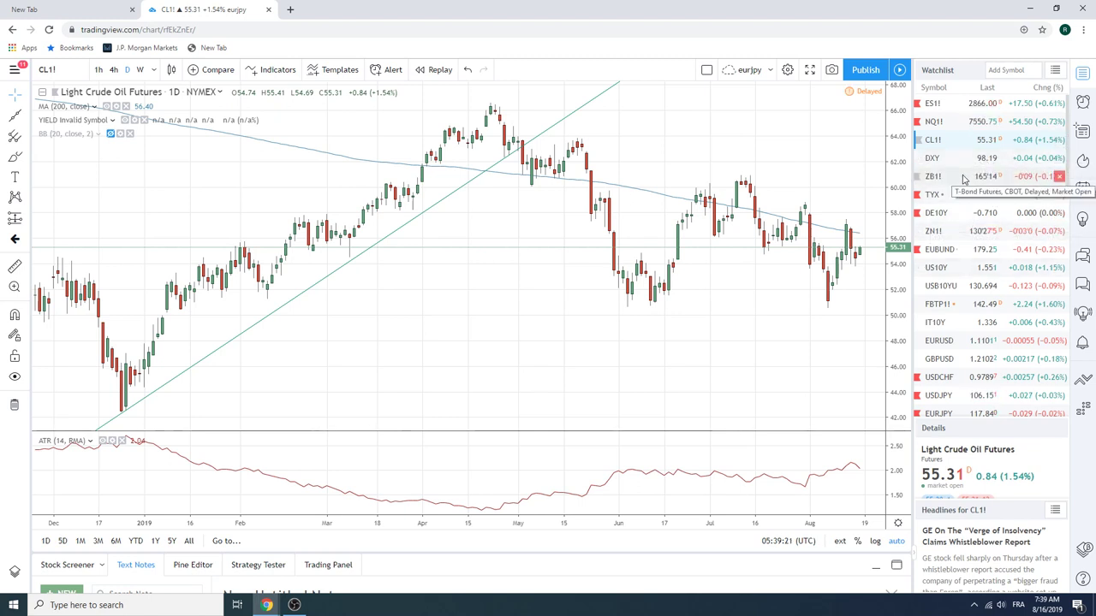
{"action": "scroll", "coordinate": [962, 184], "scroll_direction": "down", "scroll_amount": 1}
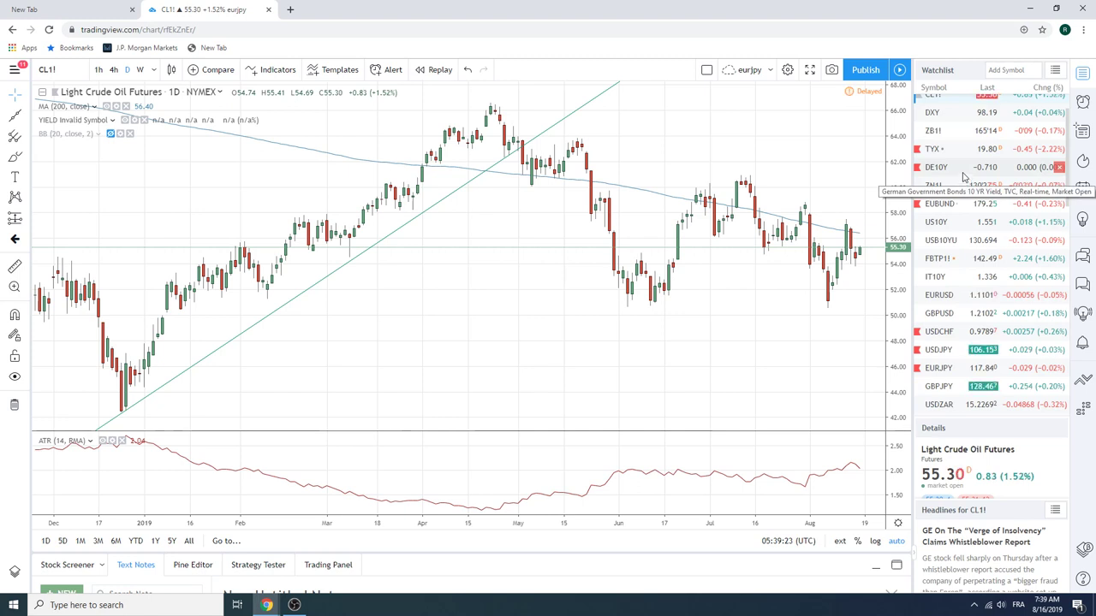